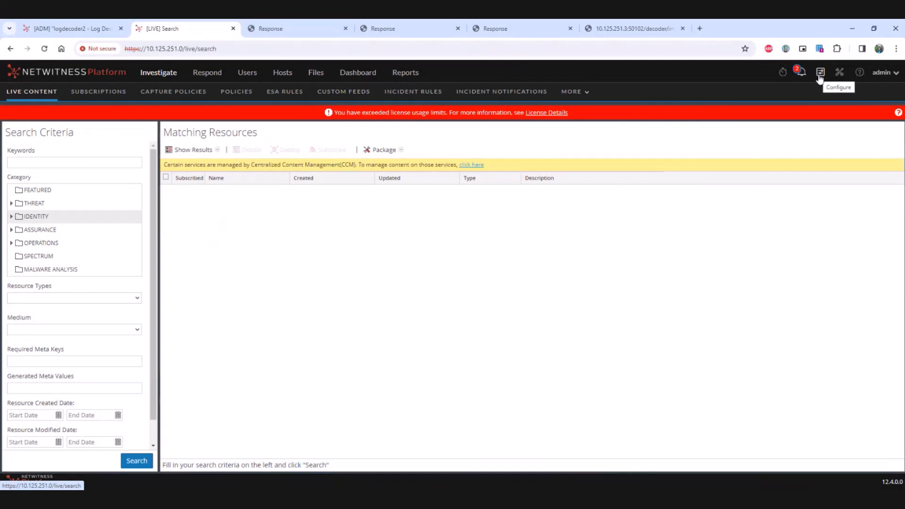
Step: Open the custom feeds list and start setting up a new feed of type Custom Feed
{"action": "left_click", "coordinate": [343, 93]}
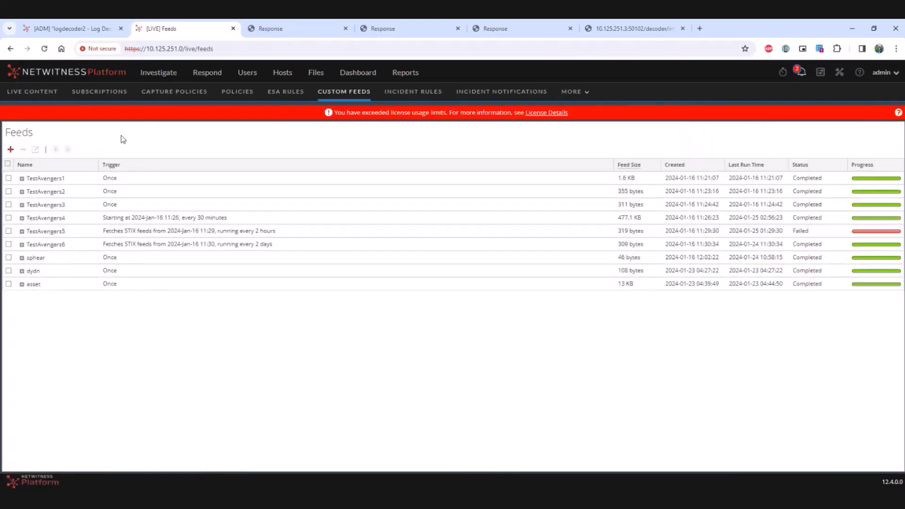
{"action": "left_click", "coordinate": [11, 150]}
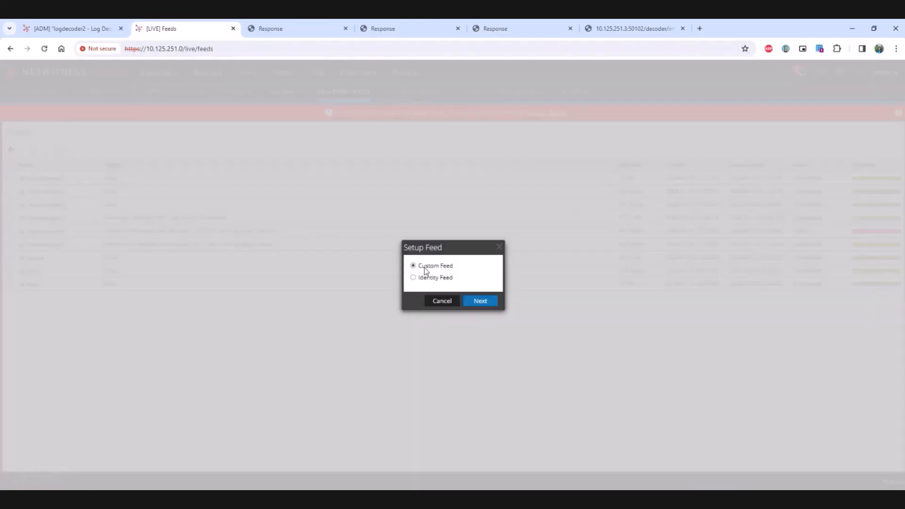
{"action": "left_click", "coordinate": [477, 302]}
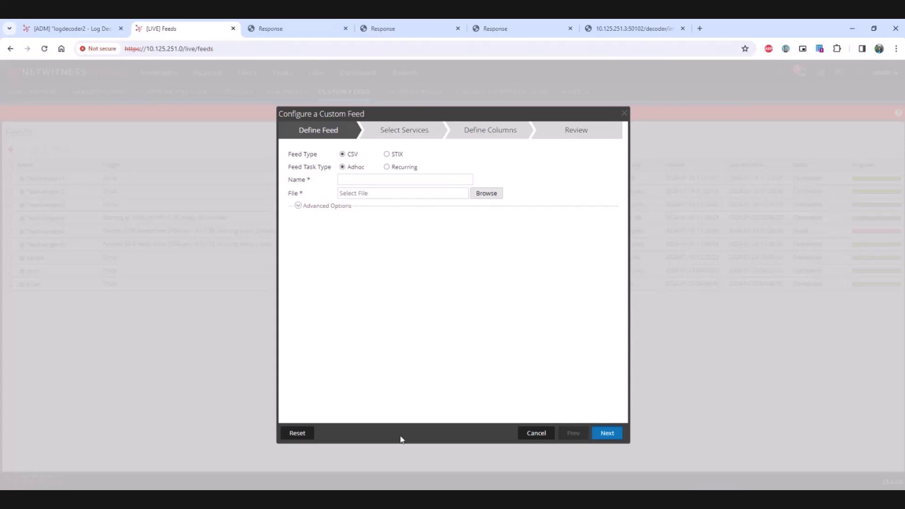
Step: Check the truncdomain CSV in Excel, then name the feed truncdomain and attach truncdomain.csv as its file
{"action": "key", "text": "alt+Tab"}
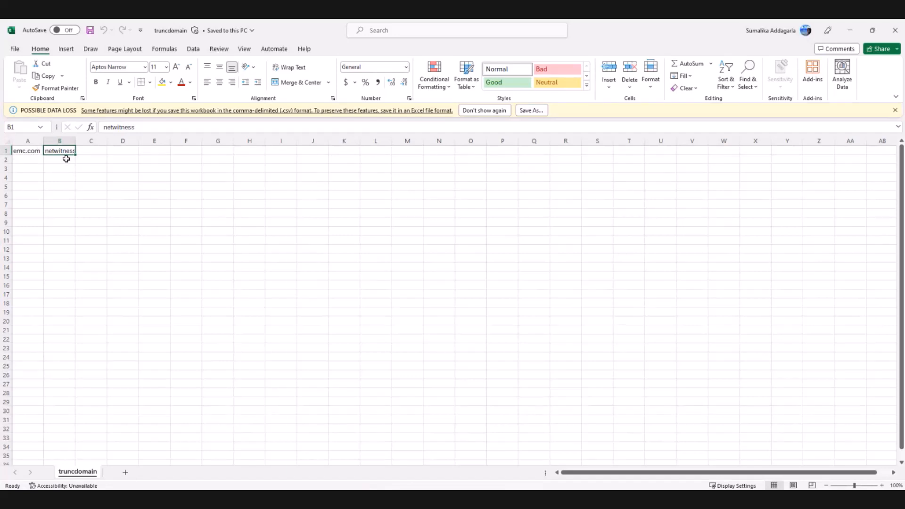
{"action": "left_click", "coordinate": [850, 31]}
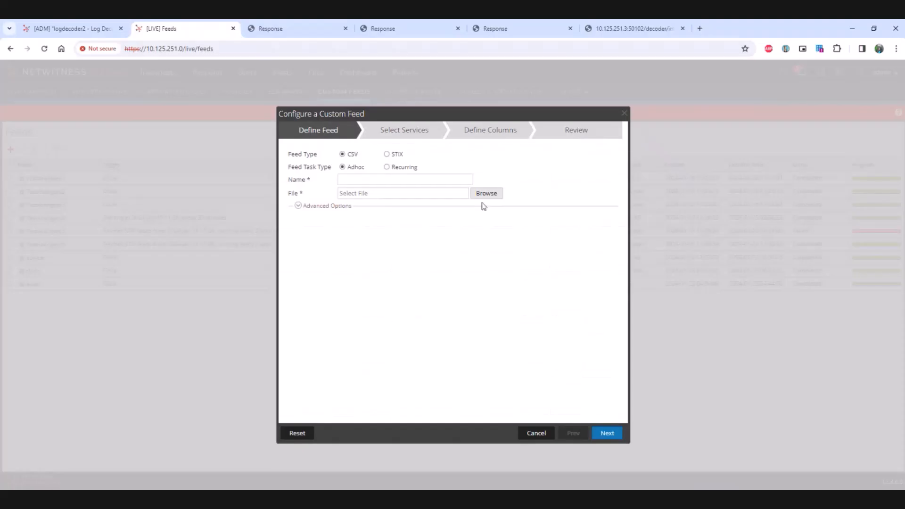
{"action": "left_click", "coordinate": [392, 181]}
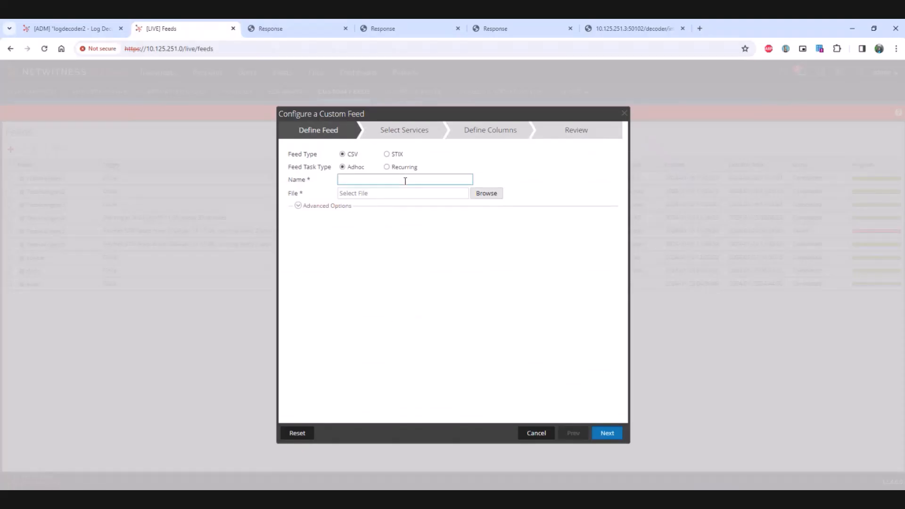
{"action": "type", "text": "truncdomain"}
{"action": "left_click", "coordinate": [485, 197]}
{"action": "double_click", "coordinate": [121, 114]}
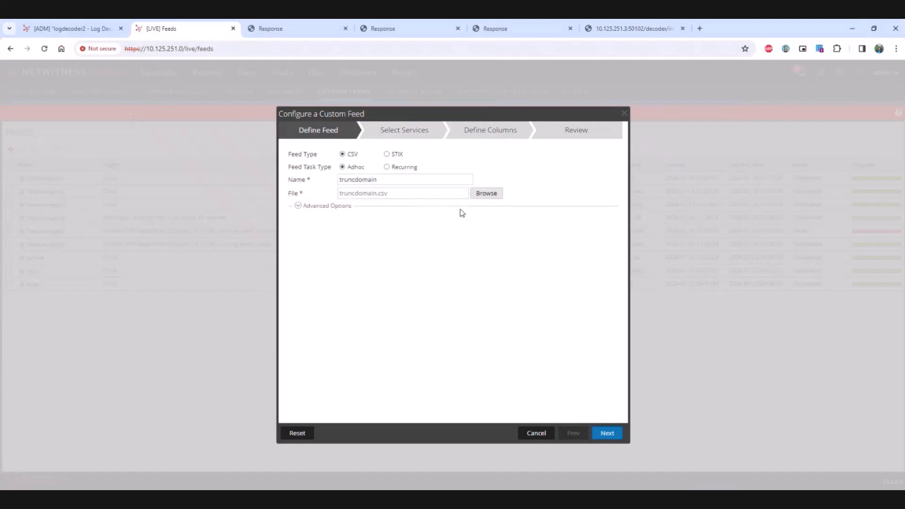
Step: Choose logdecoder2 - Log Decoder as the service that receives the feed
{"action": "left_click", "coordinate": [607, 432]}
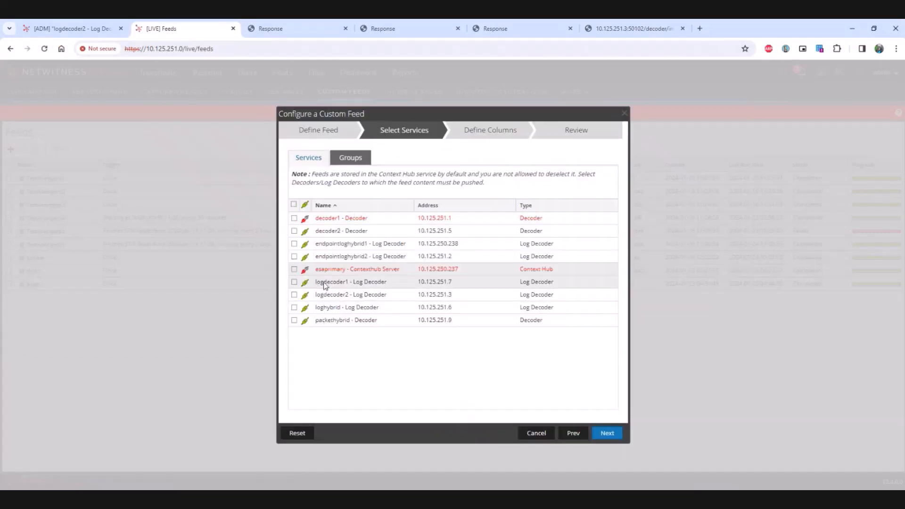
{"action": "left_click", "coordinate": [295, 295]}
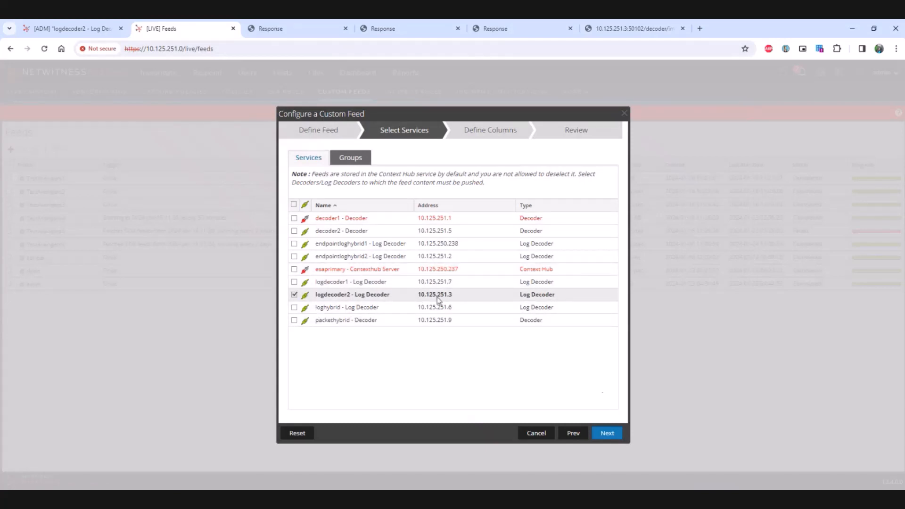
{"action": "left_click", "coordinate": [606, 433]}
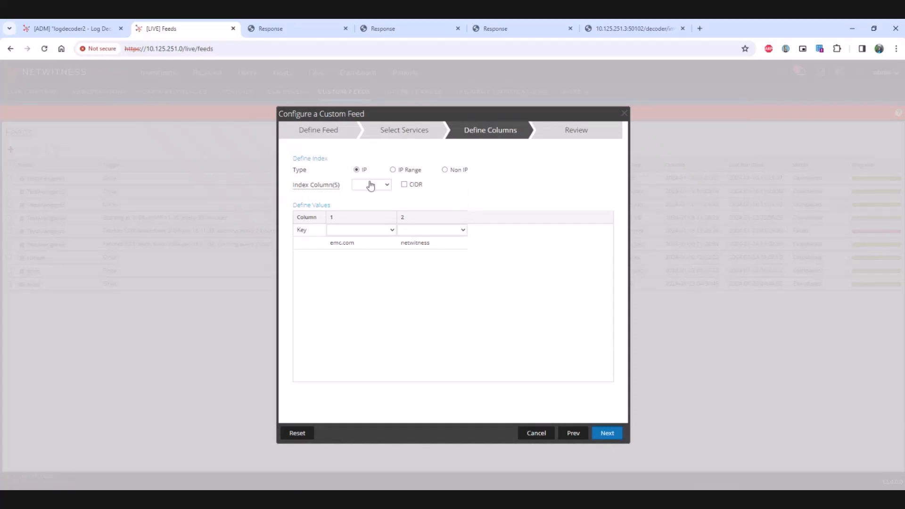
Step: Define a Non IP index on column 1 with Truncate Domain enabled and alias.host as the callback key
{"action": "left_click", "coordinate": [445, 171]}
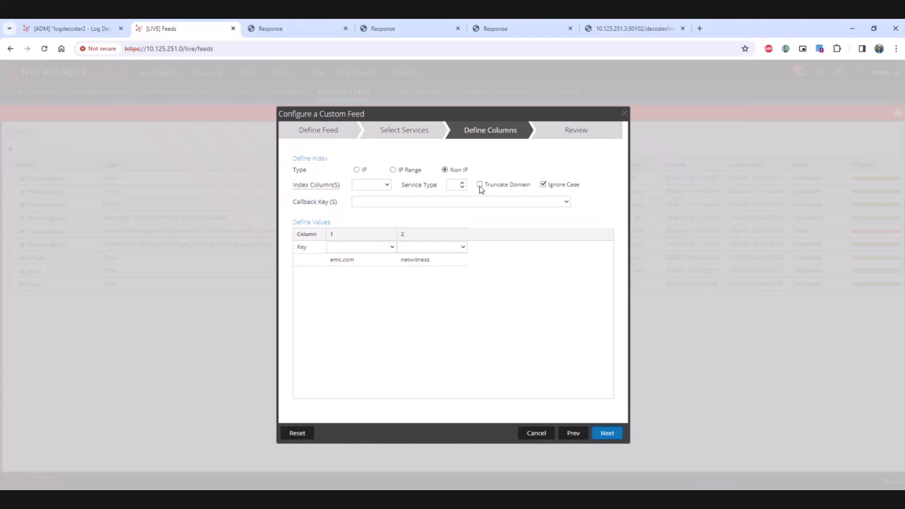
{"action": "left_click", "coordinate": [384, 185]}
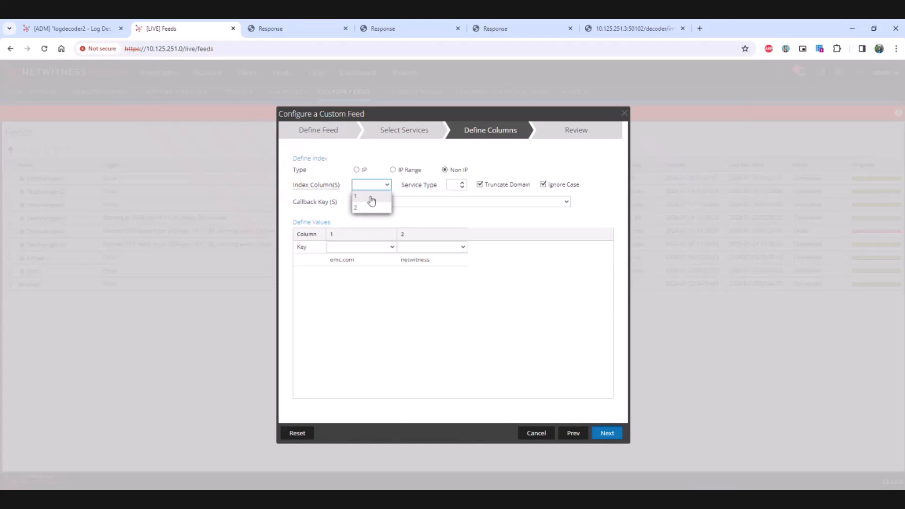
{"action": "left_click", "coordinate": [370, 196]}
{"action": "left_click", "coordinate": [402, 203]}
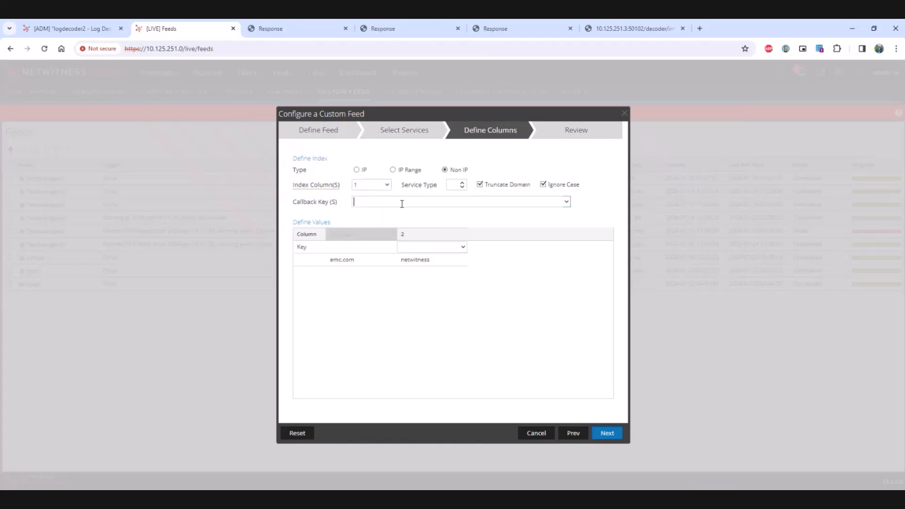
{"action": "type", "text": "alia"}
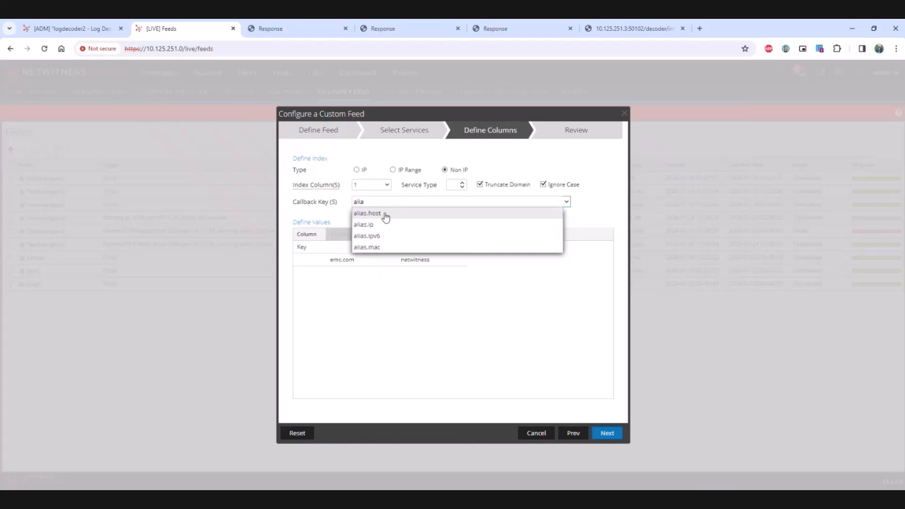
{"action": "left_click", "coordinate": [385, 216]}
{"action": "left_click", "coordinate": [329, 295]}
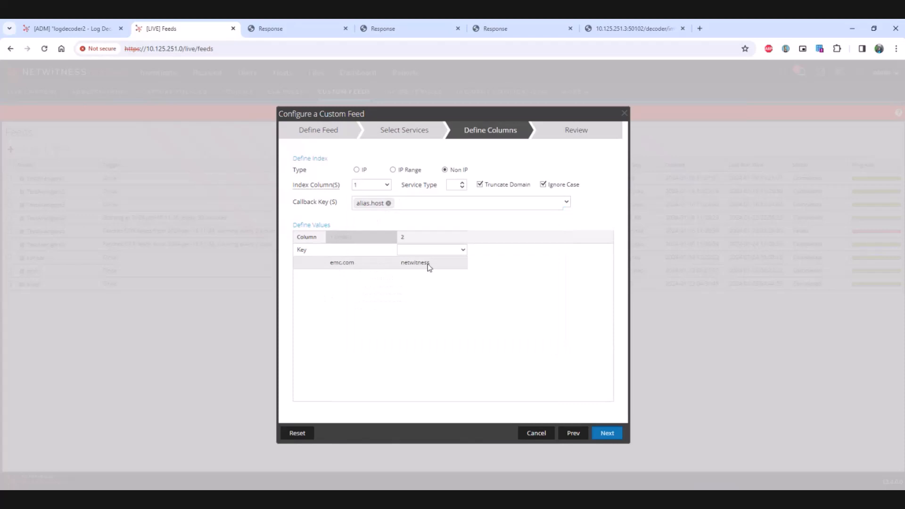
Step: Map column 2 to the threat.source key and finish creating the feed
{"action": "left_click", "coordinate": [448, 250]}
{"action": "type", "text": "th"}
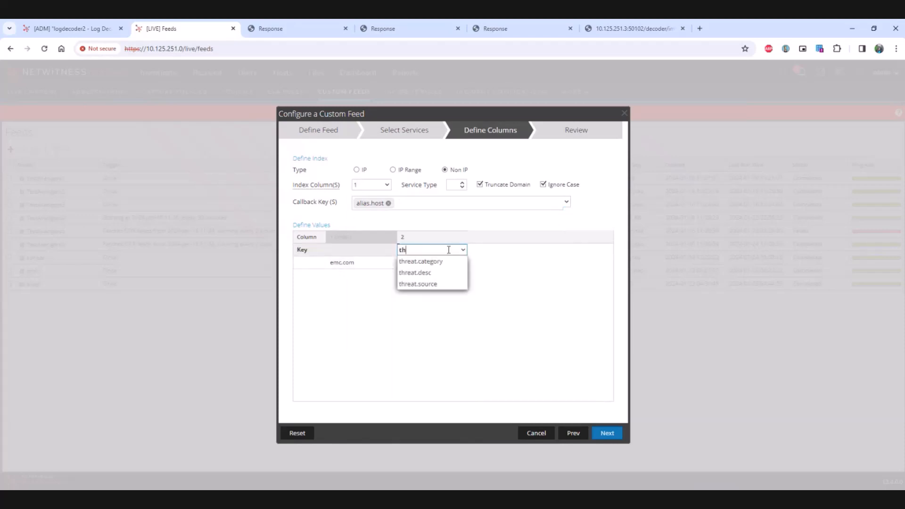
{"action": "left_click", "coordinate": [424, 283]}
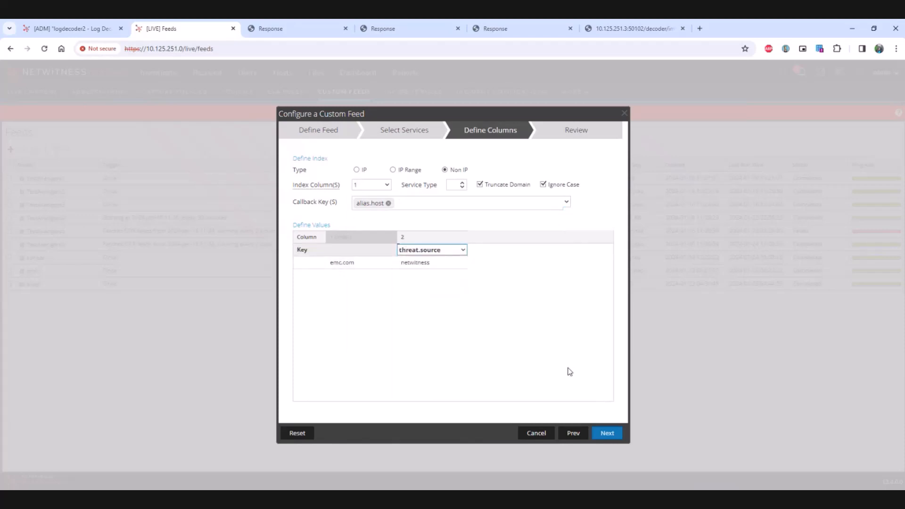
{"action": "left_click", "coordinate": [609, 433]}
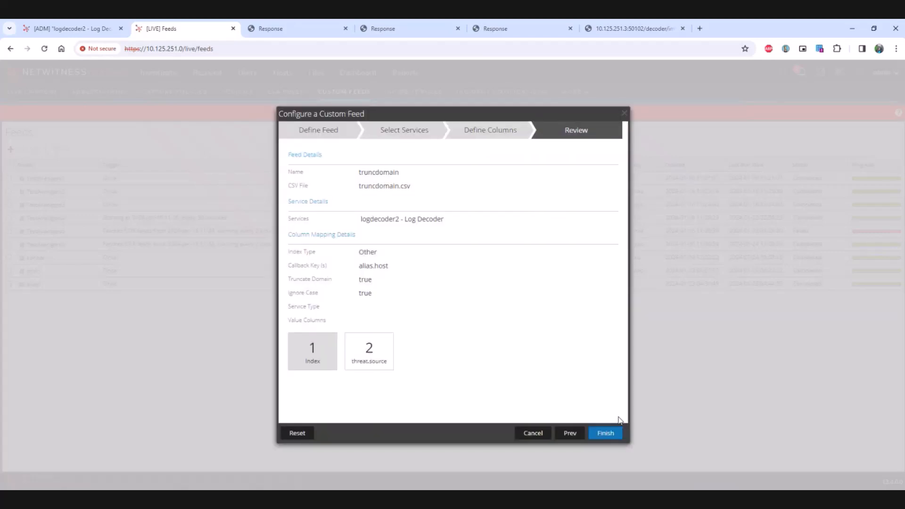
{"action": "left_click", "coordinate": [606, 433]}
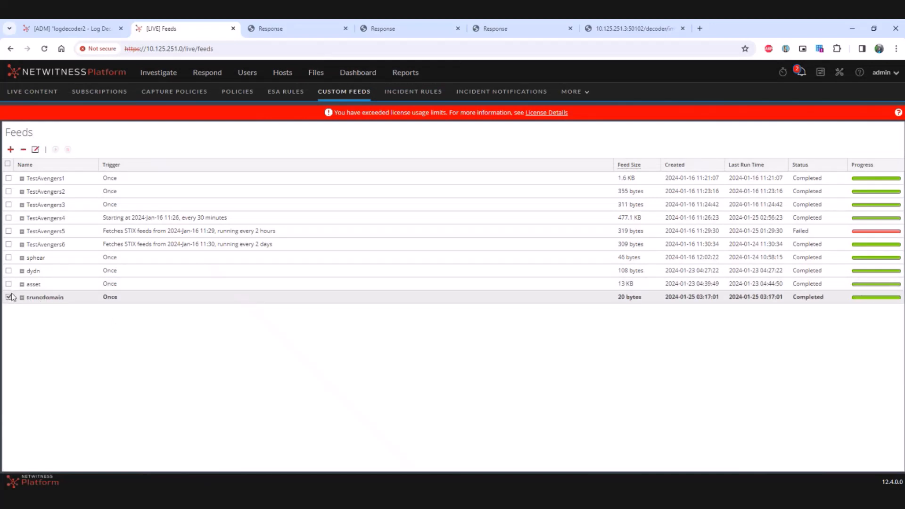
Step: Check logdecoder2's feed list for the deployed feed and refresh the decoder's database statistics
{"action": "left_click", "coordinate": [71, 28]}
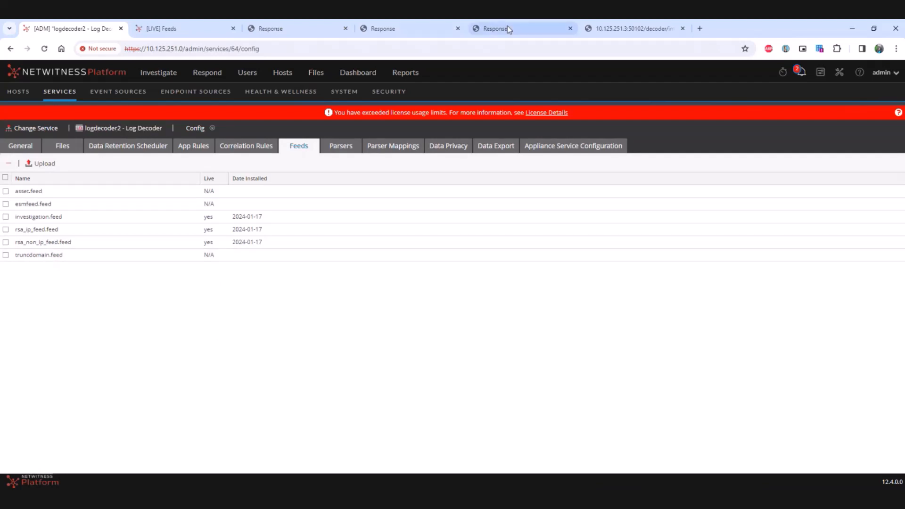
{"action": "left_click", "coordinate": [270, 28]}
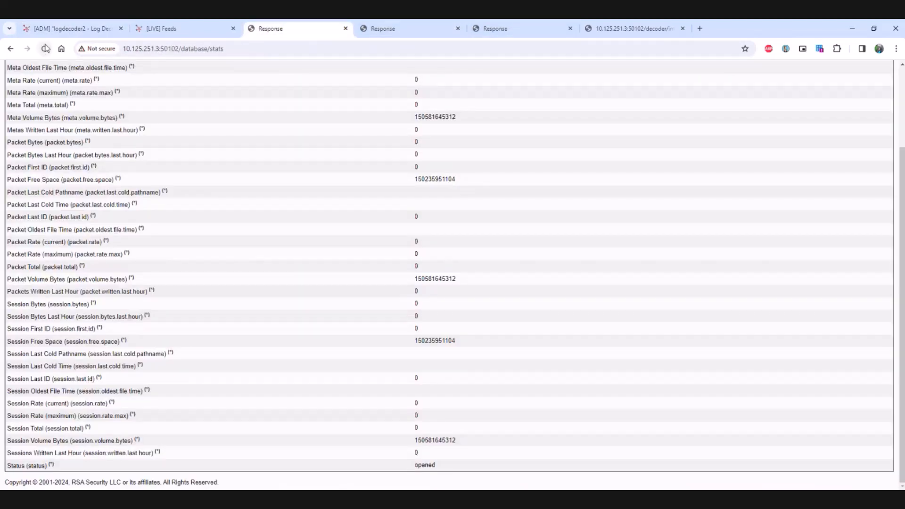
{"action": "left_click", "coordinate": [45, 49]}
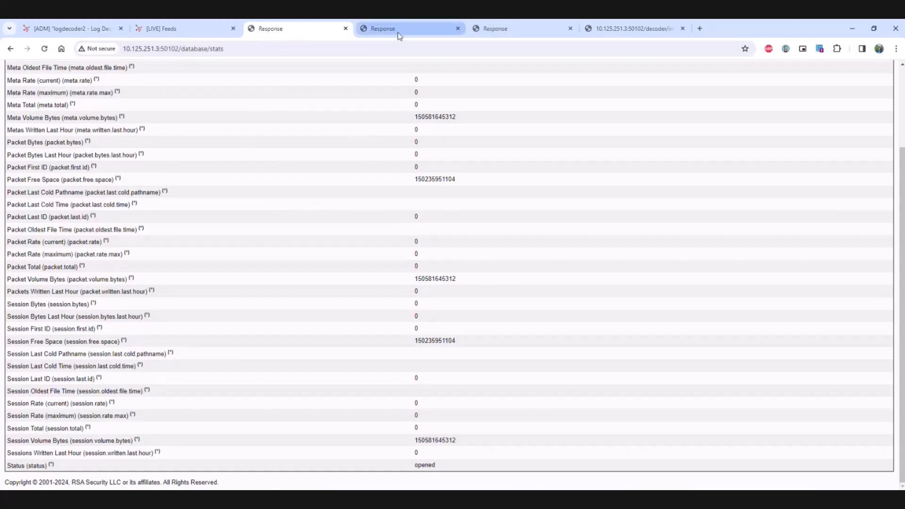
Step: Import the Testlogfortruncatedomain1 log file through the decoder's RESTful log import page
{"action": "left_click", "coordinate": [622, 30]}
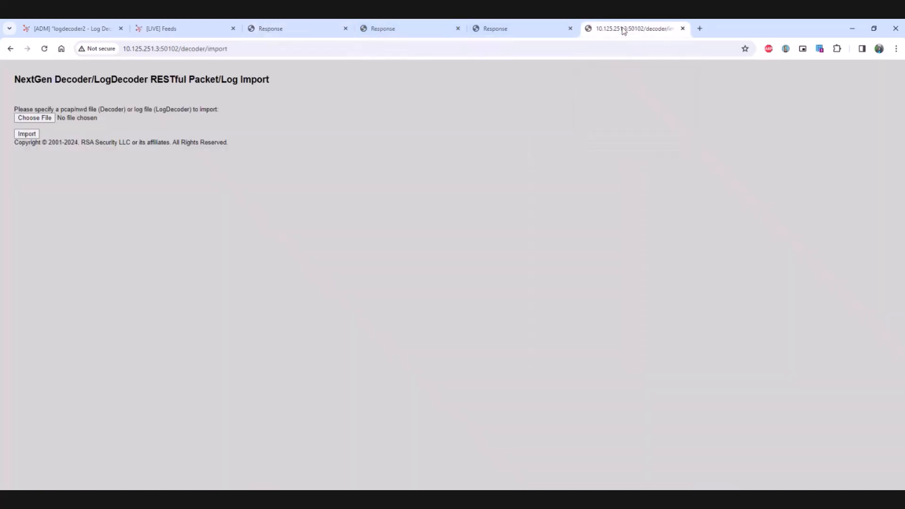
{"action": "left_click", "coordinate": [35, 118]}
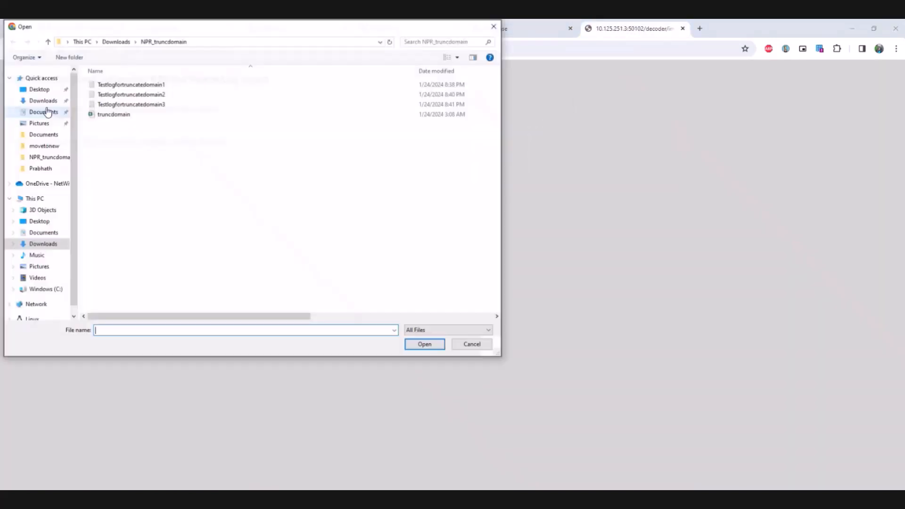
{"action": "left_click", "coordinate": [158, 86]}
{"action": "double_click", "coordinate": [158, 86]}
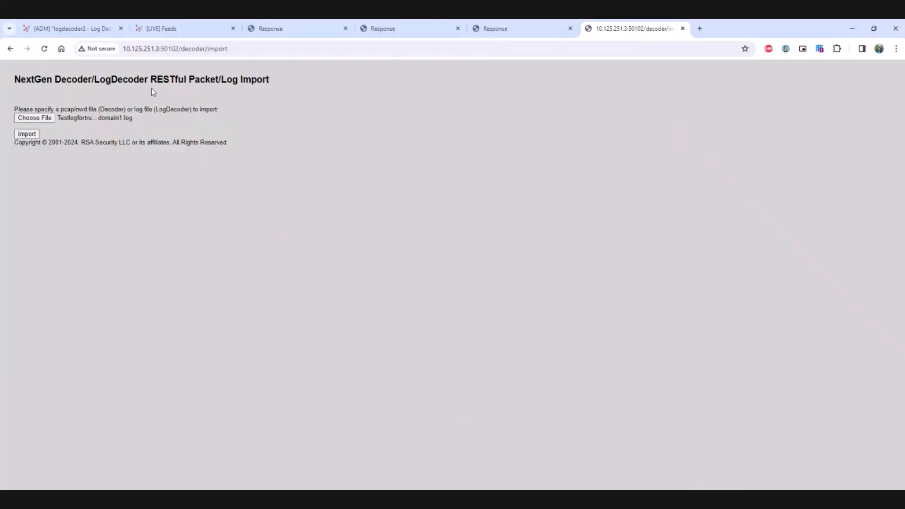
{"action": "left_click", "coordinate": [28, 134]}
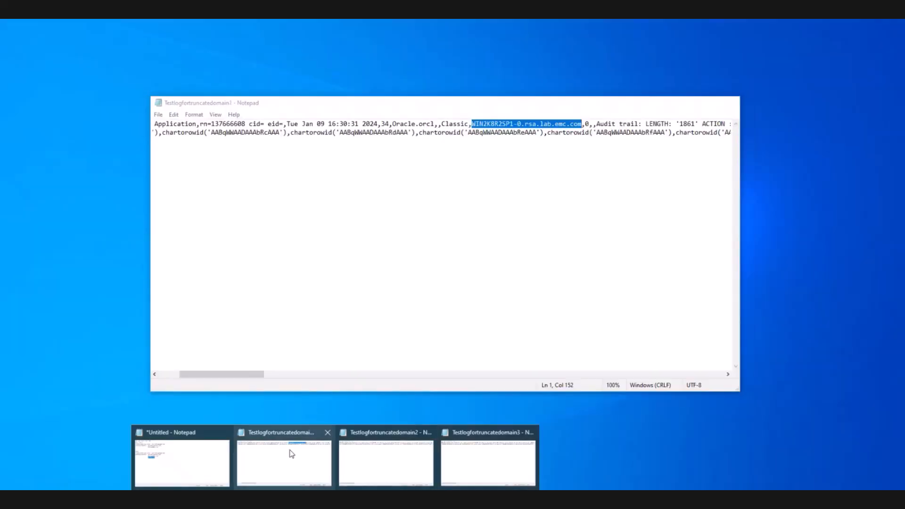
Step: Examine the full hostname and its emc.com domain part in the Testlogfortruncatedomain1 log in Notepad
{"action": "left_click", "coordinate": [292, 453]}
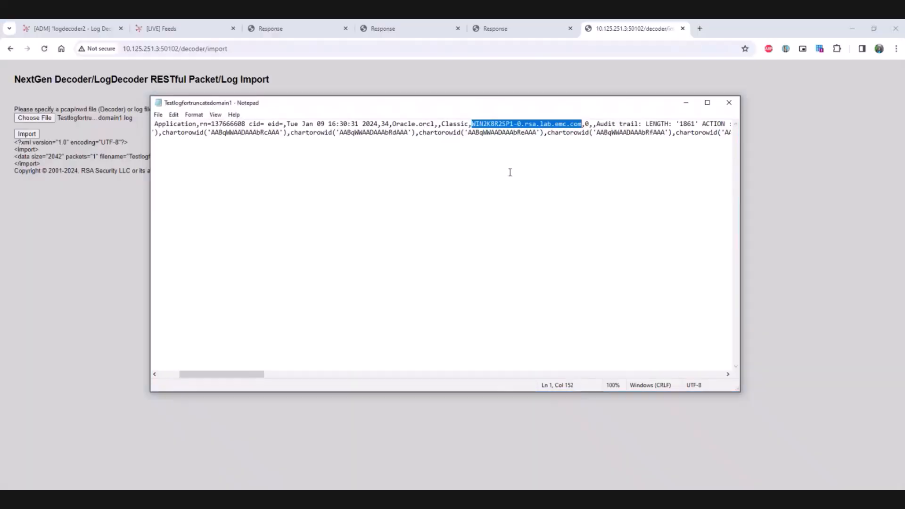
{"action": "left_click", "coordinate": [509, 171]}
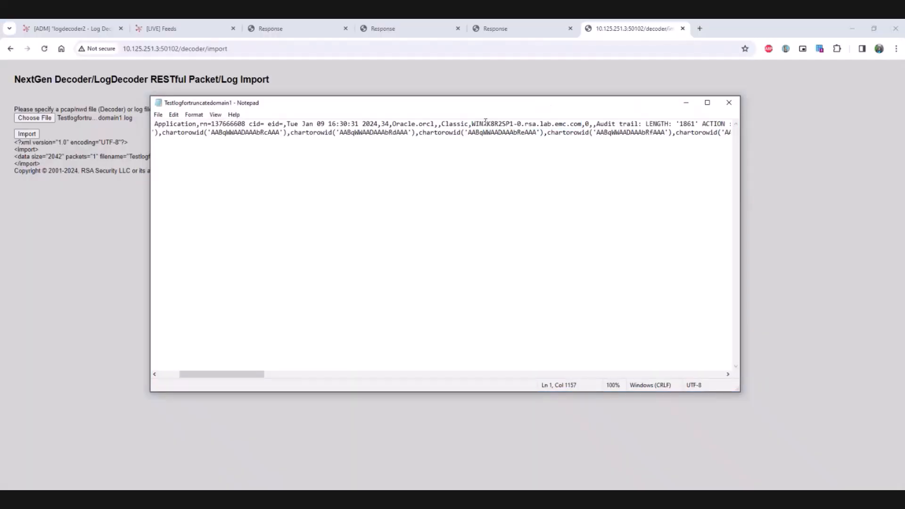
{"action": "double_click", "coordinate": [491, 122]}
{"action": "left_click", "coordinate": [488, 122]}
{"action": "left_click_drag", "start_coordinate": [473, 123], "coordinate": [583, 122]}
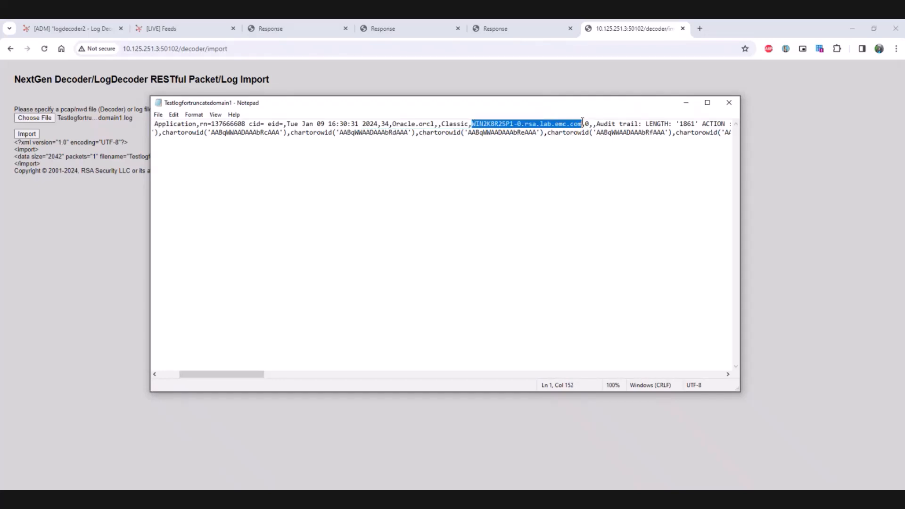
{"action": "left_click", "coordinate": [556, 123]}
{"action": "left_click_drag", "start_coordinate": [556, 123], "coordinate": [581, 122]}
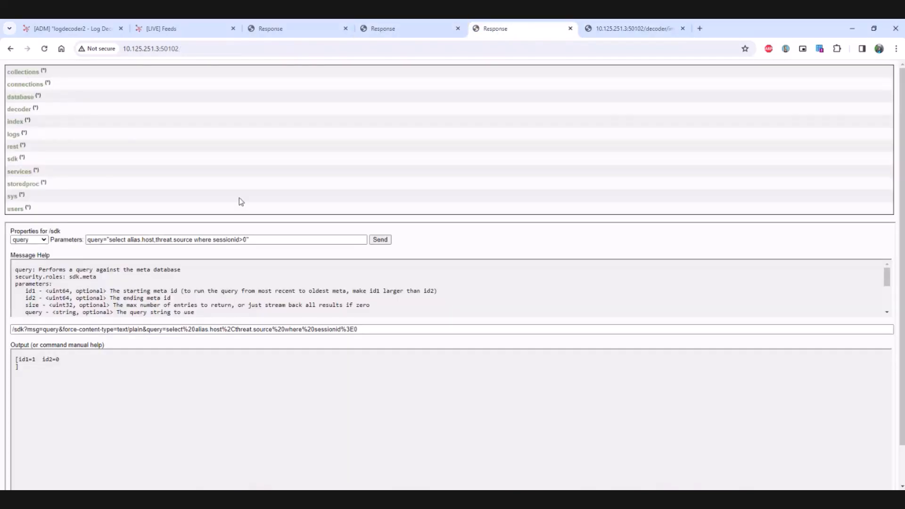
Step: Run the SDK query "select alias.host,threat.source where sessionid>0" against the meta database
{"action": "left_click", "coordinate": [144, 241]}
{"action": "left_click", "coordinate": [244, 241]}
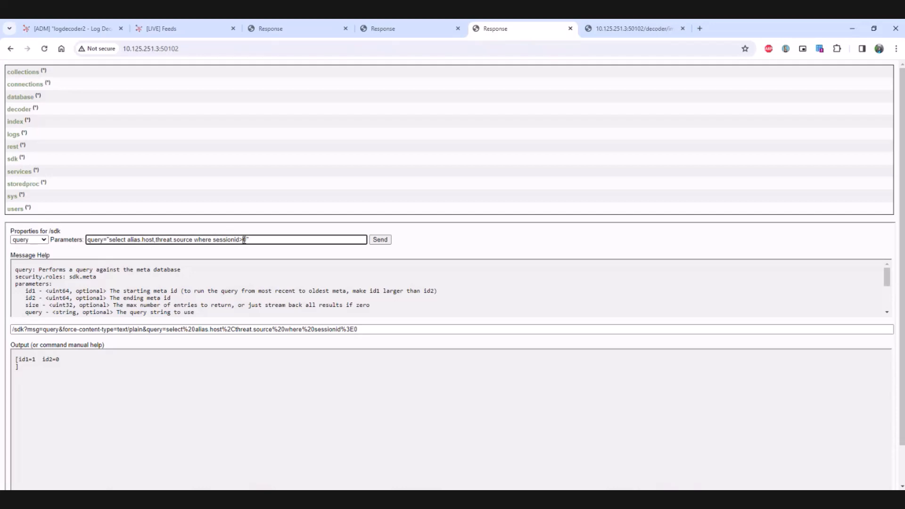
{"action": "left_click", "coordinate": [379, 241]}
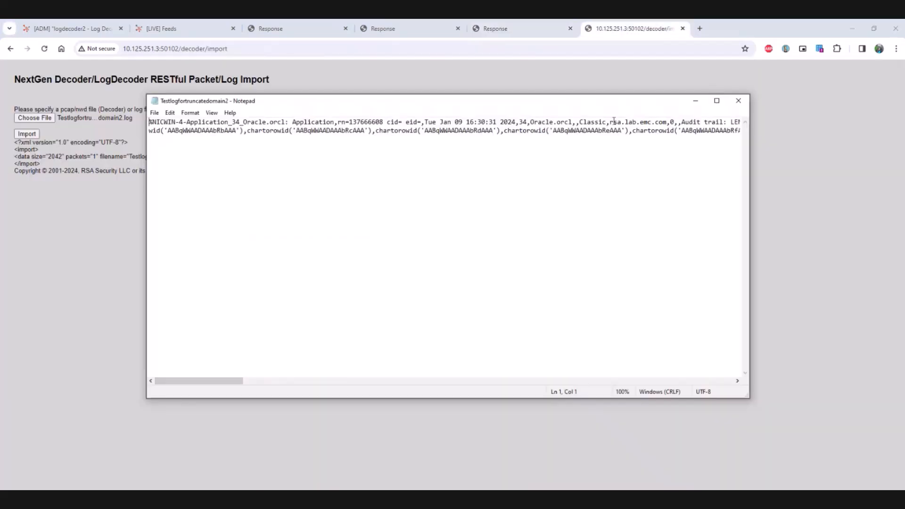
Step: Highlight the hostname rsa.lab.emc.com in the Testlogfortruncatedomain2 log and import that log file into the decoder
{"action": "left_click_drag", "start_coordinate": [610, 121], "coordinate": [667, 119]}
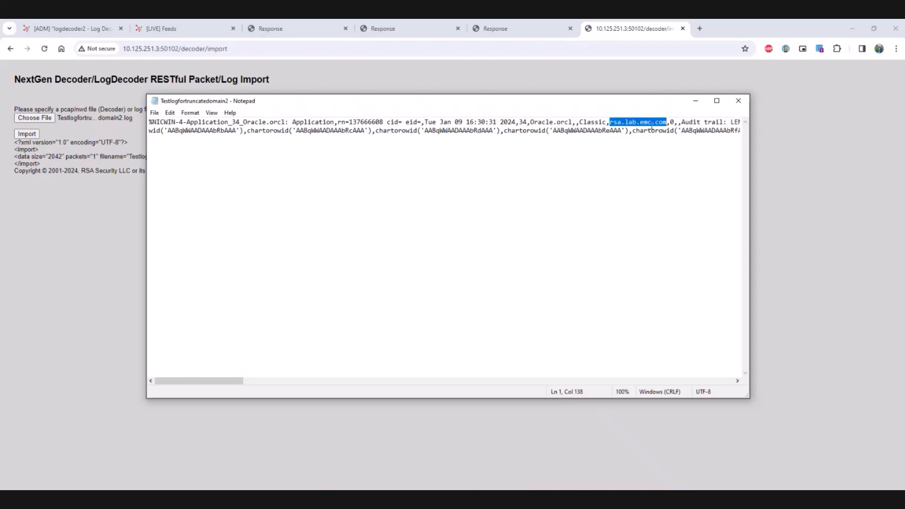
{"action": "left_click", "coordinate": [92, 239]}
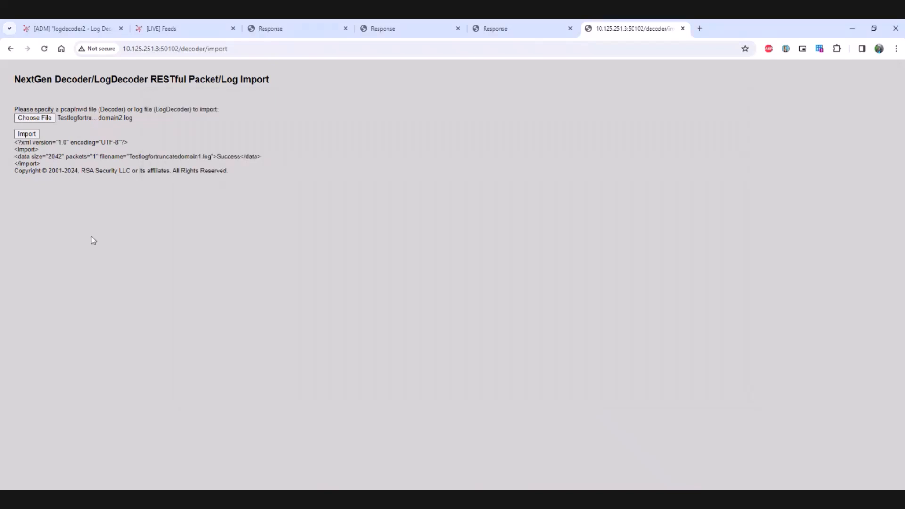
{"action": "left_click", "coordinate": [28, 134]}
Step: Run the SDK query "select alias.host,threat.source where sessionid=2" against the meta database
{"action": "left_click", "coordinate": [390, 29]}
{"action": "left_click", "coordinate": [492, 28]}
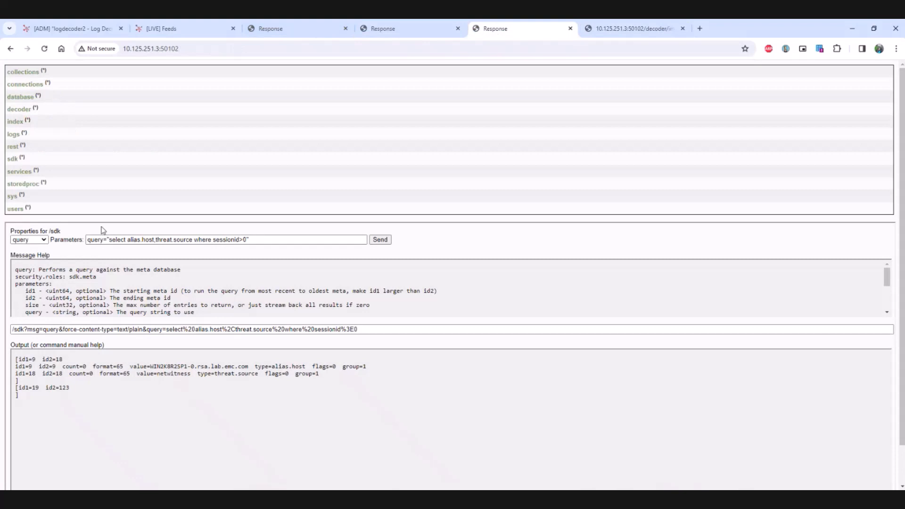
{"action": "left_click", "coordinate": [244, 241]}
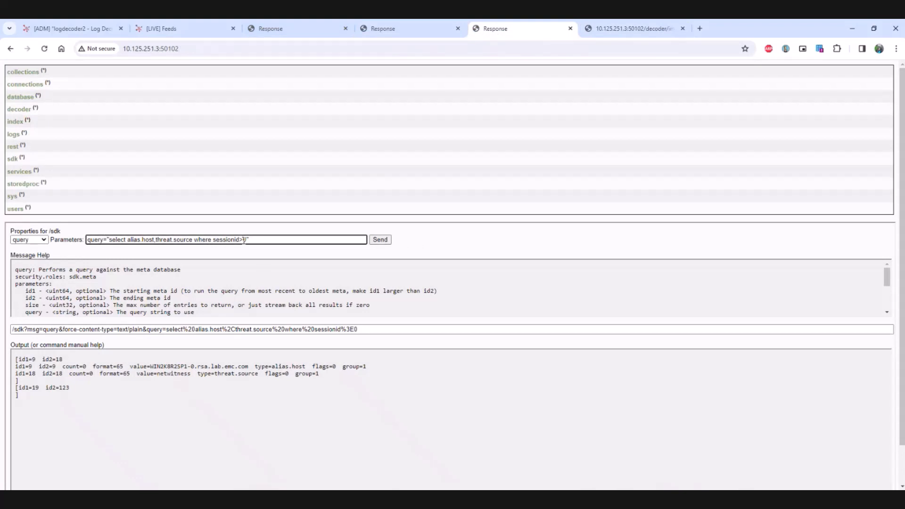
{"action": "key", "text": "BackSpace"}
{"action": "key", "text": "BackSpace"}
{"action": "left_click", "coordinate": [386, 240]}
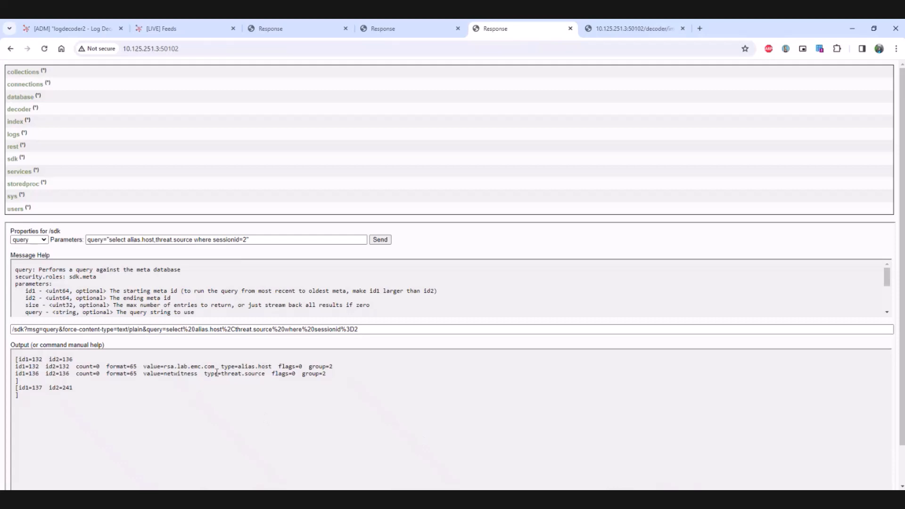
Step: Examine the alias.host value and its matching threat.source entry in the query output, highlighting the hostname
{"action": "double_click", "coordinate": [181, 366]}
{"action": "left_click_drag", "start_coordinate": [214, 366], "coordinate": [165, 371]}
{"action": "left_click", "coordinate": [203, 383]}
Step: Choose the Testlogfortruncatedomain3 log file on the decoder's RESTful log import page
{"action": "left_click", "coordinate": [630, 29]}
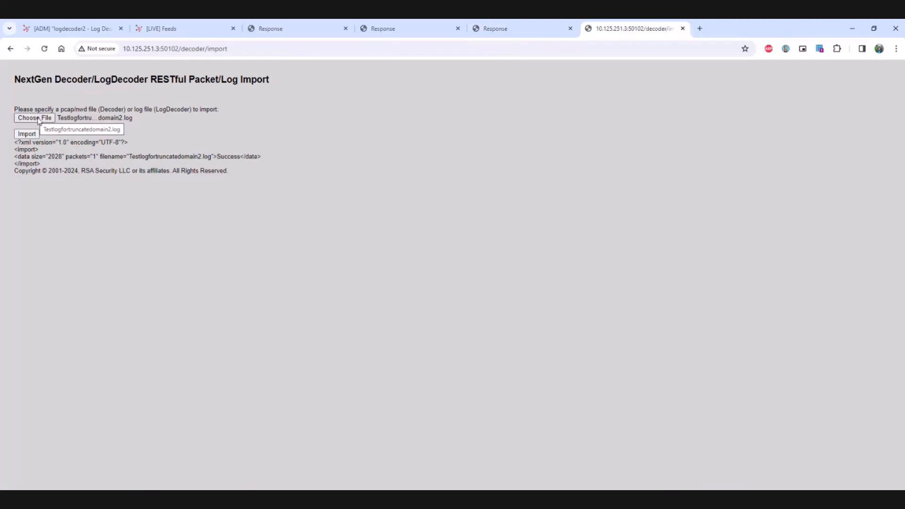
{"action": "left_click", "coordinate": [37, 119]}
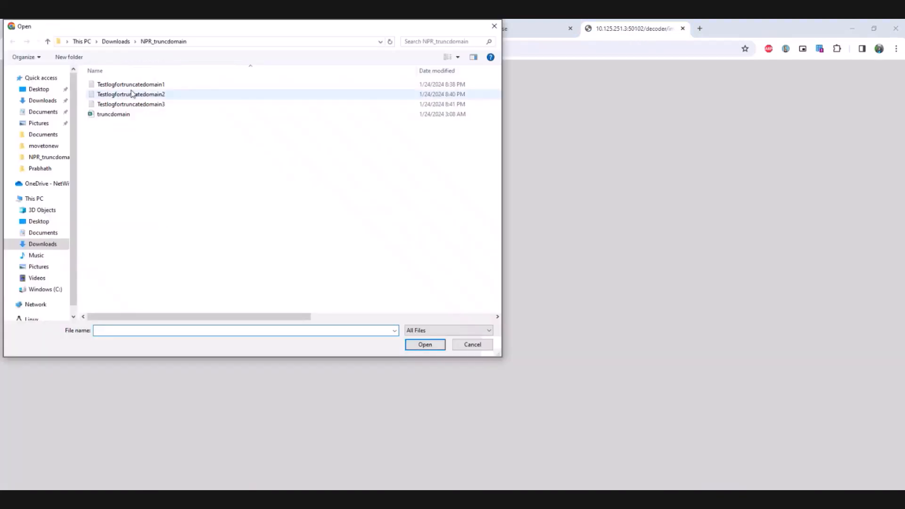
{"action": "double_click", "coordinate": [155, 104]}
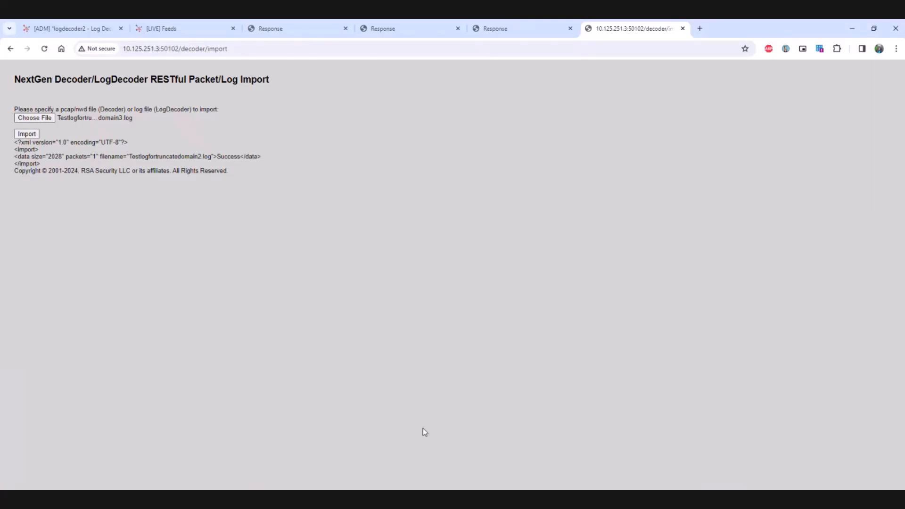
Step: Highlight the hostname rsa.lab.com in the Testlogfortruncatedomain3 log in Notepad and import the chosen log file into the decoder
{"action": "mouse_move", "coordinate": [335, 499]}
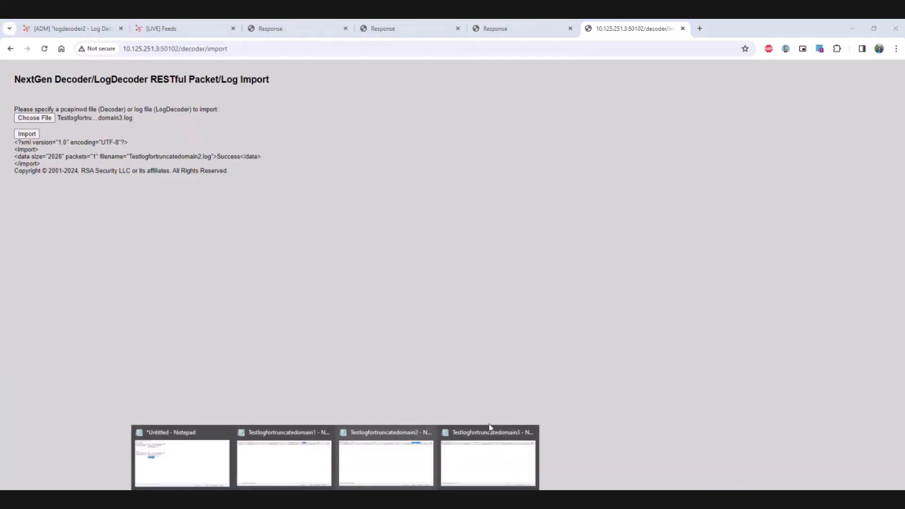
{"action": "left_click", "coordinate": [510, 462]}
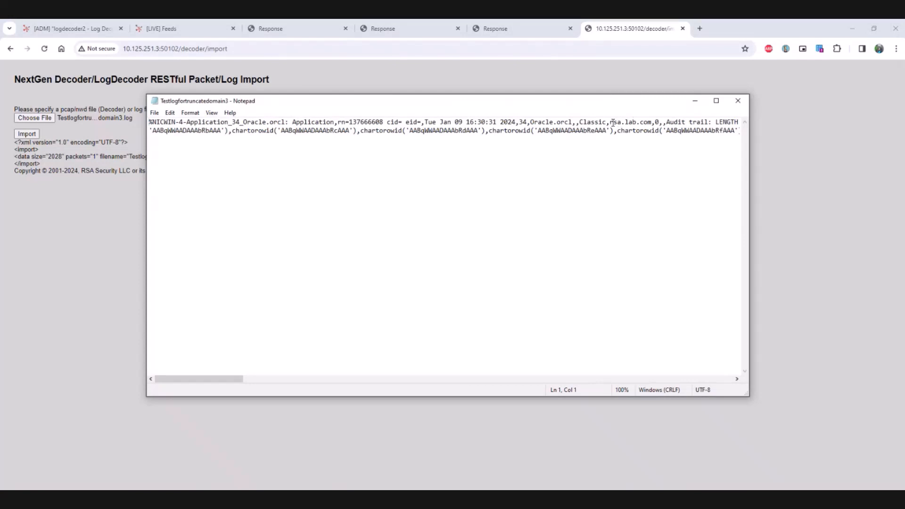
{"action": "left_click_drag", "start_coordinate": [609, 122], "coordinate": [652, 122]}
{"action": "left_click", "coordinate": [70, 240]}
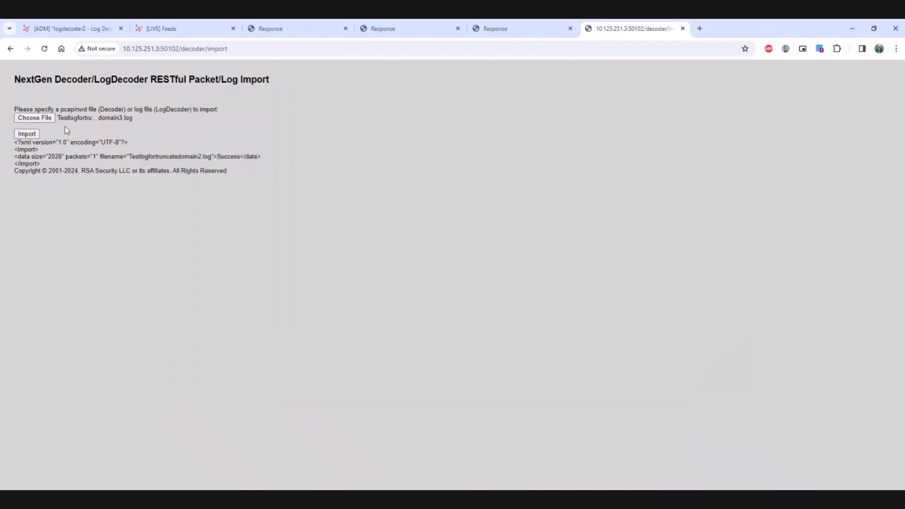
{"action": "left_click", "coordinate": [27, 134]}
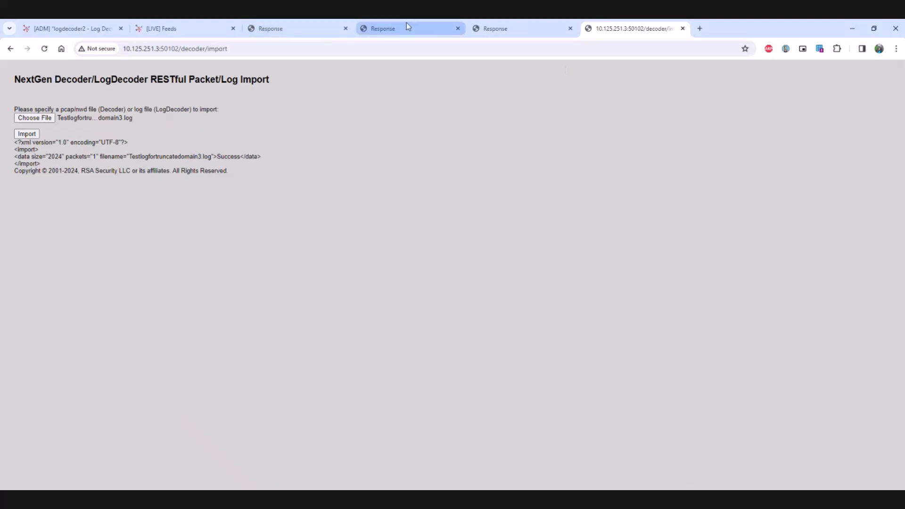
Step: View the truncdomain custom feed's definition in the feed wizard and exit without making changes
{"action": "left_click", "coordinate": [388, 29]}
{"action": "left_click", "coordinate": [306, 32]}
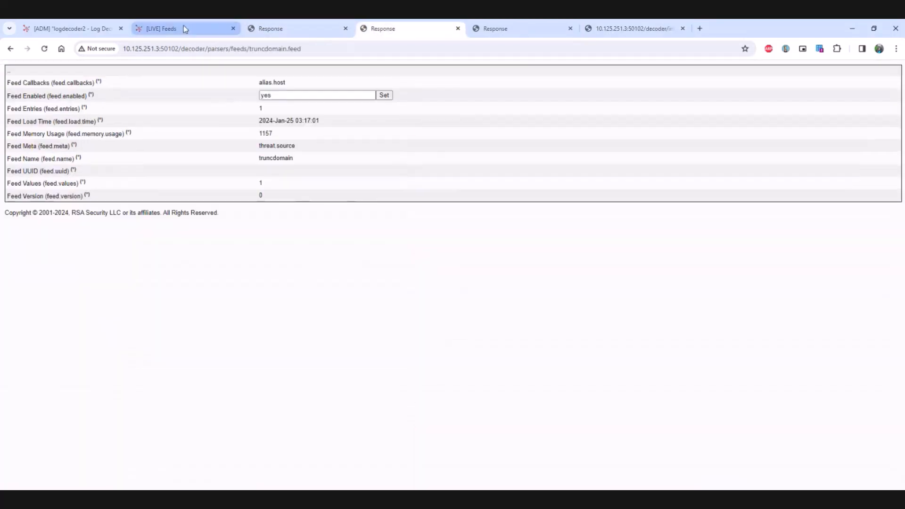
{"action": "left_click", "coordinate": [184, 28]}
{"action": "left_click", "coordinate": [9, 297]}
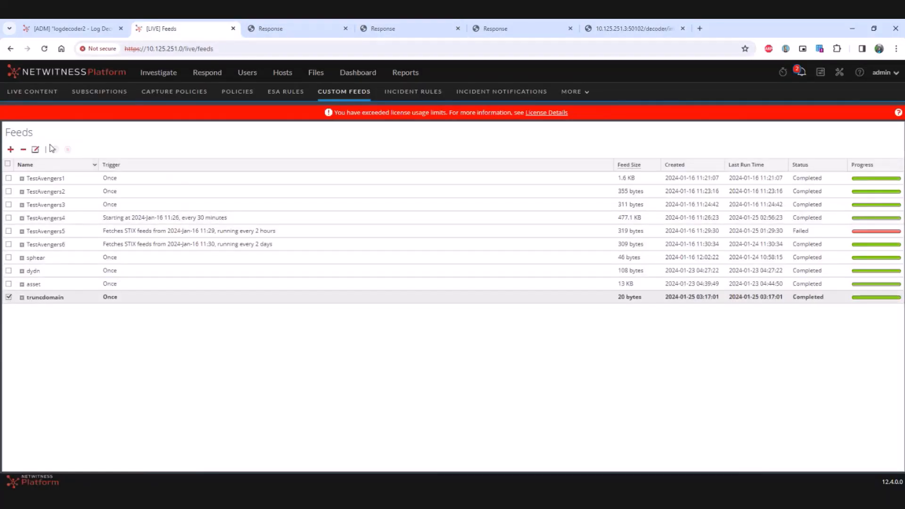
{"action": "left_click", "coordinate": [36, 149]}
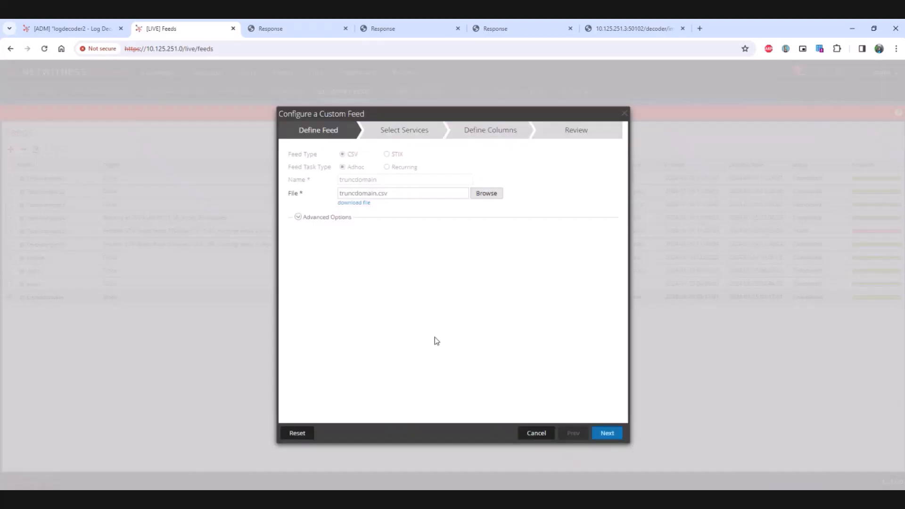
{"action": "left_click", "coordinate": [625, 116]}
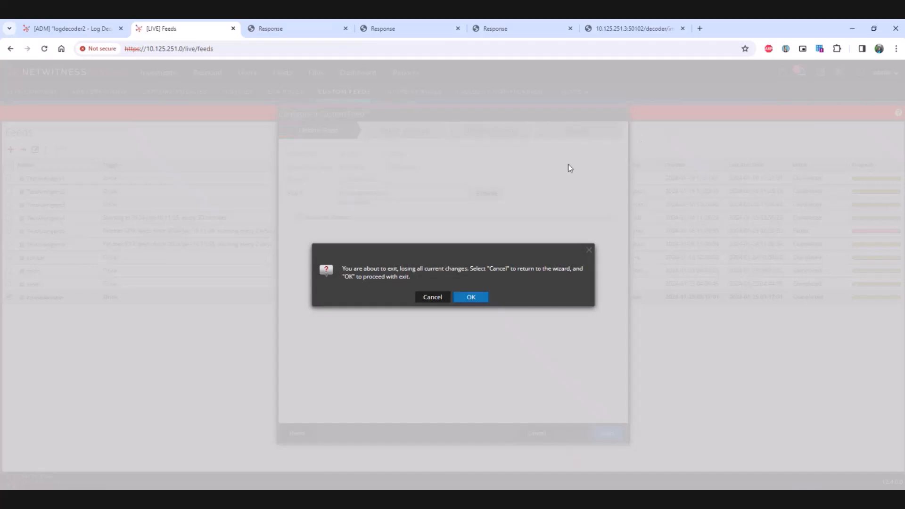
{"action": "left_click", "coordinate": [469, 298]}
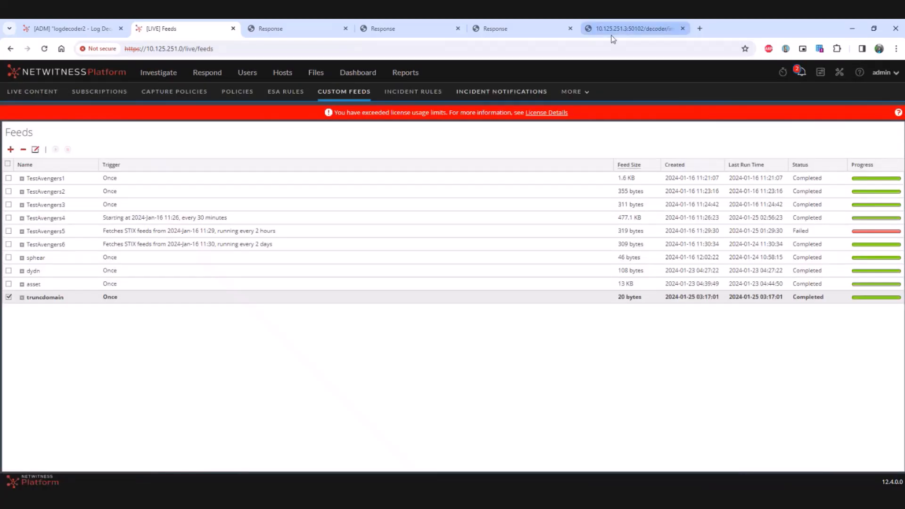
Step: Run the SDK query "select alias.host,threat.source where sessionid=3" and check the hostname rsa.lab.com in its output
{"action": "left_click", "coordinate": [530, 29]}
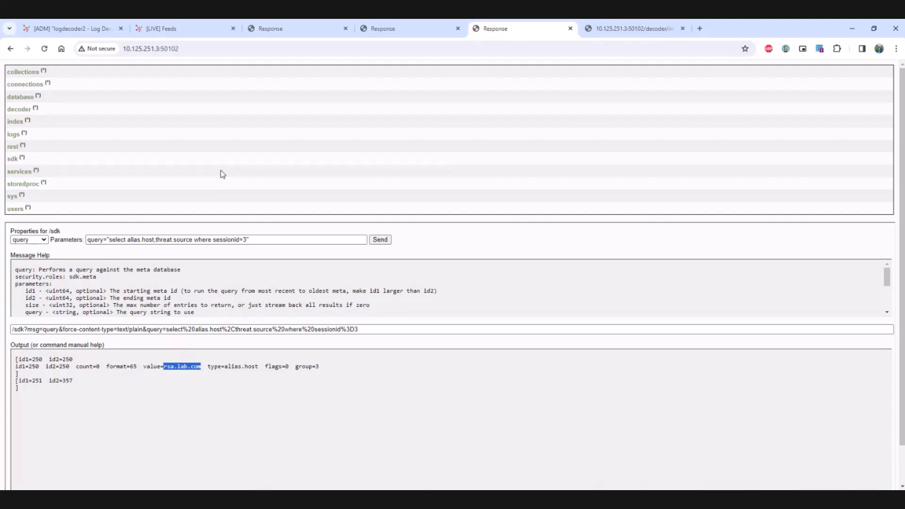
{"action": "left_click", "coordinate": [351, 377]}
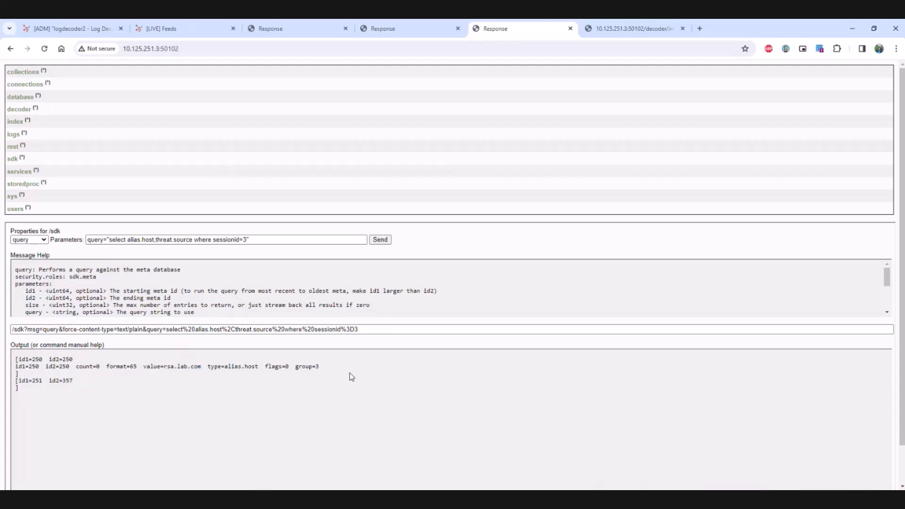